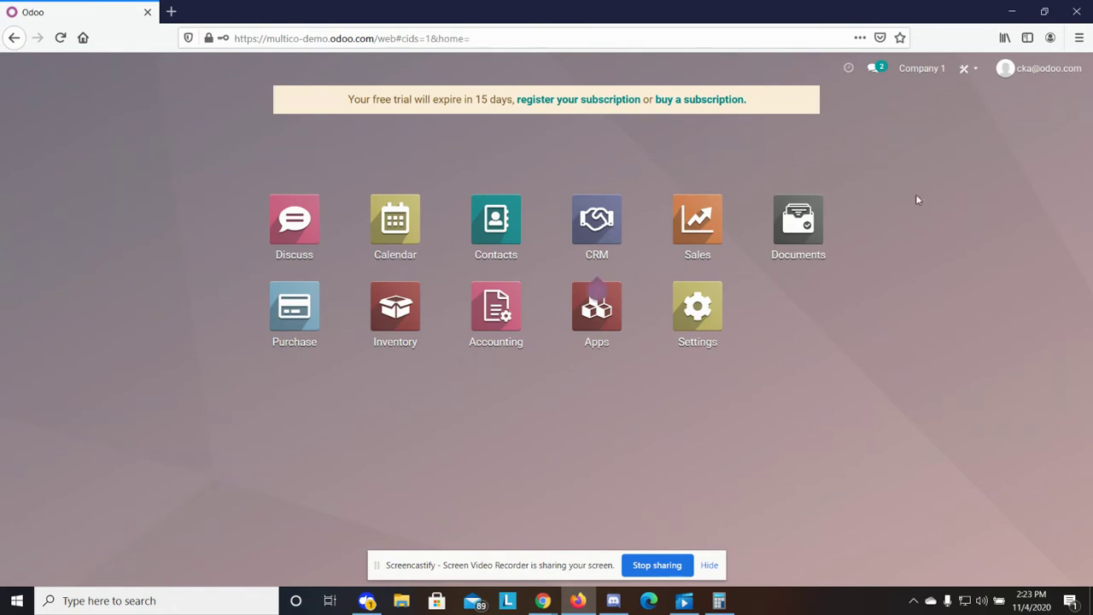
Step: Open the general settings and review the list of managed companies, Company 1 and Company 2
click(697, 309)
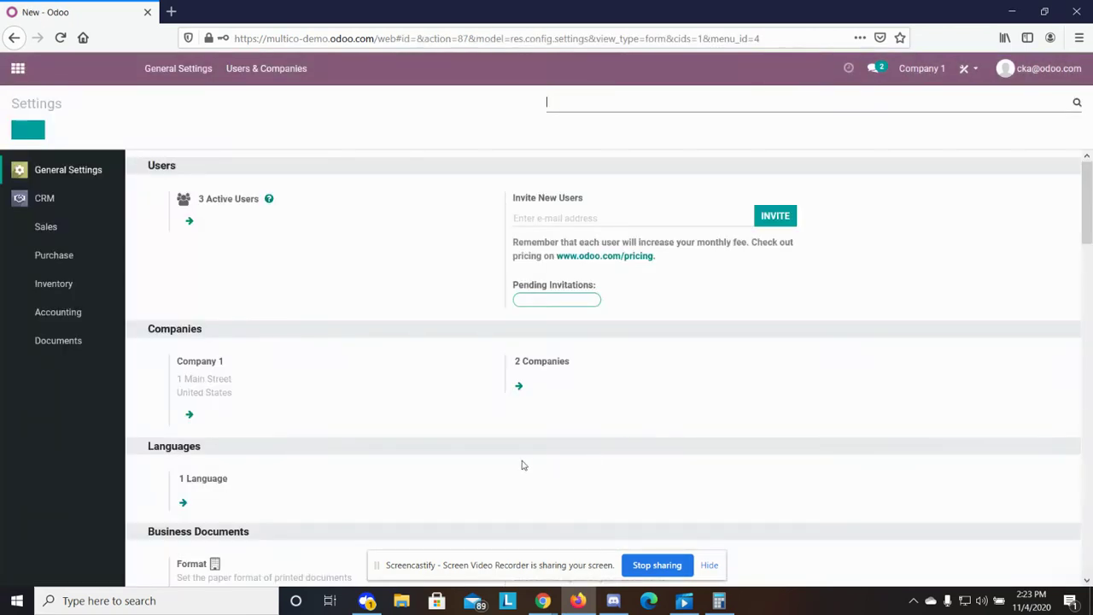
scroll(541, 378, down, 3)
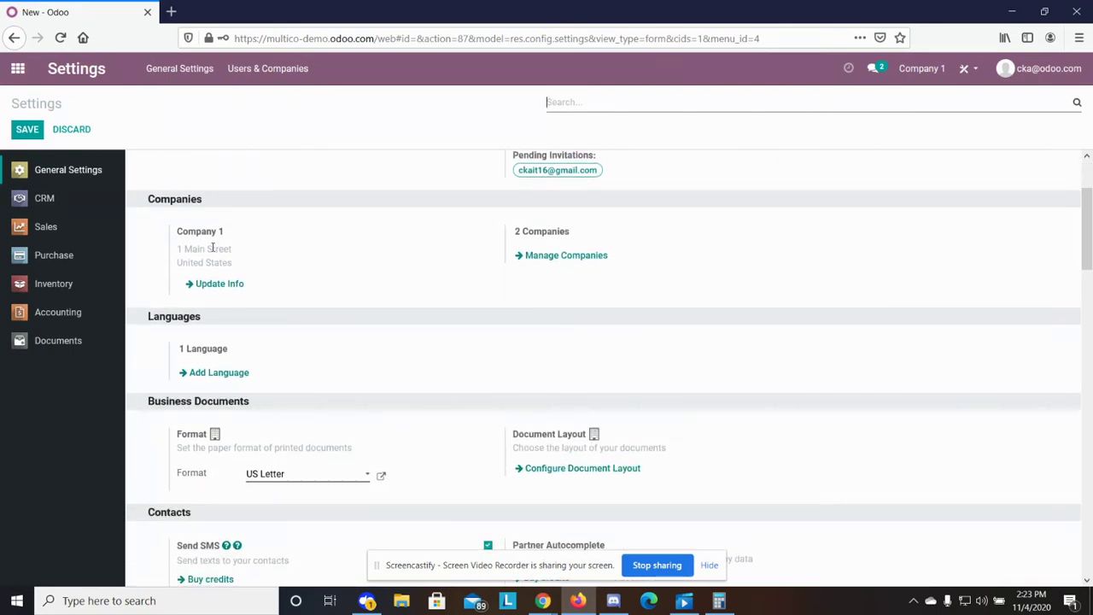
click(1014, 11)
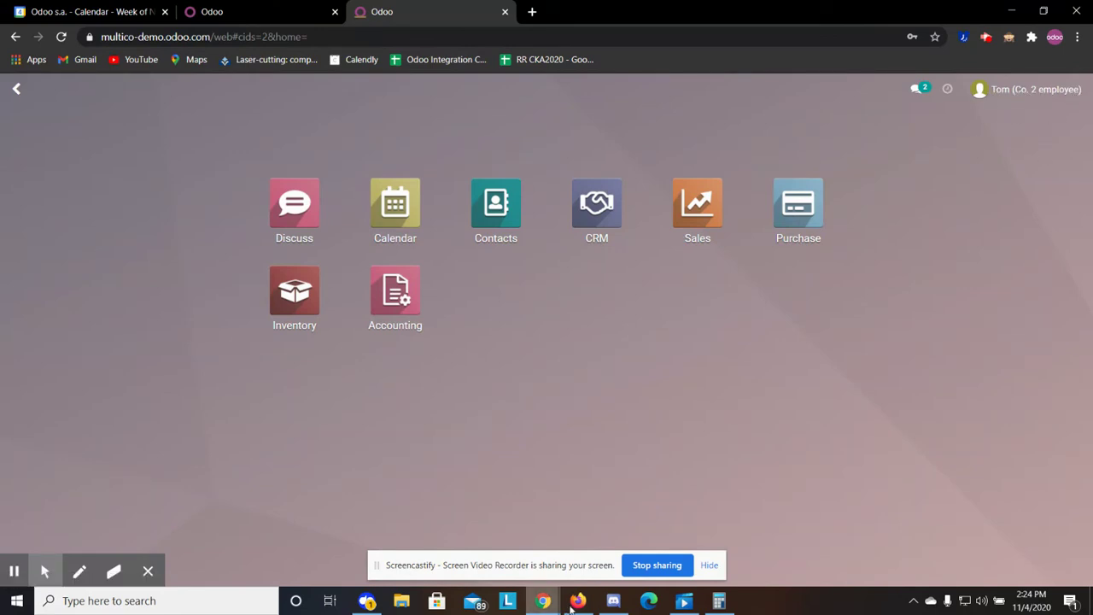
click(577, 601)
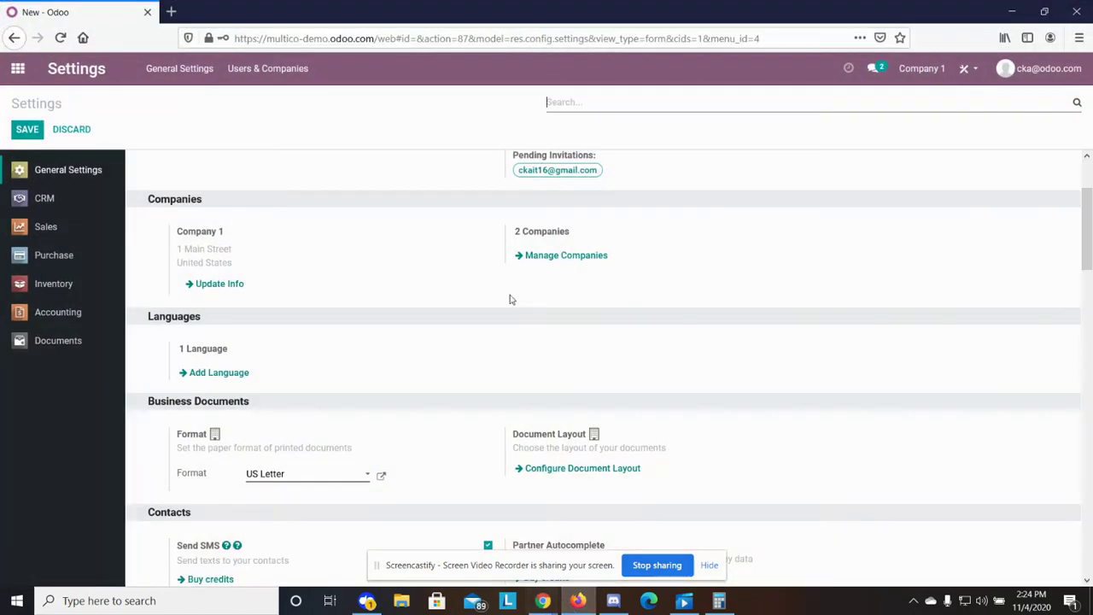
click(559, 255)
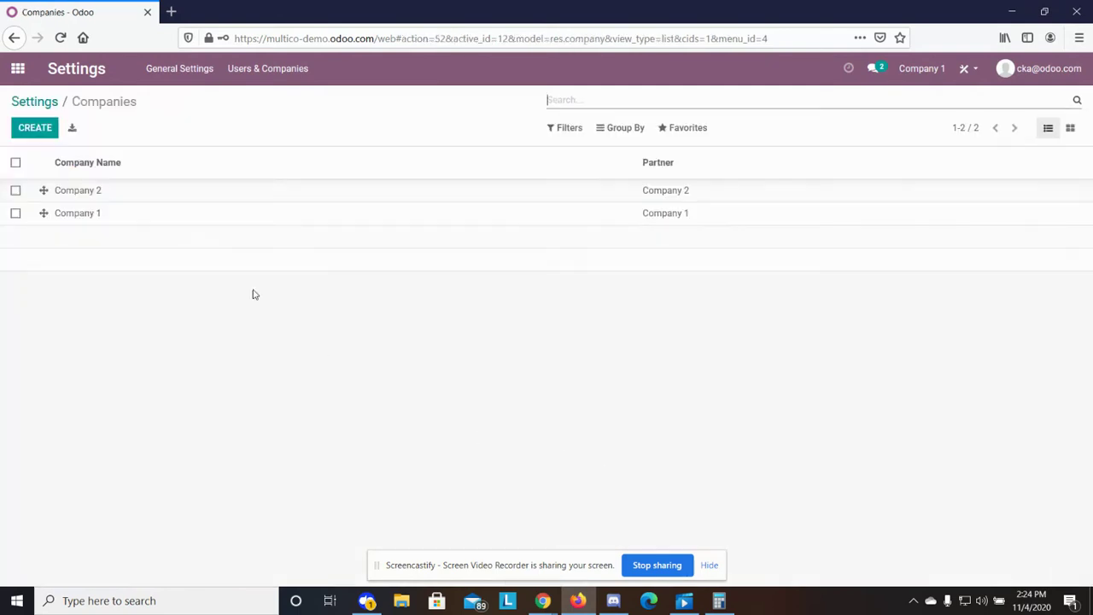
Step: Review the user list and check the allowed companies and access rights of the Company 2 employee who has already logged in
click(37, 104)
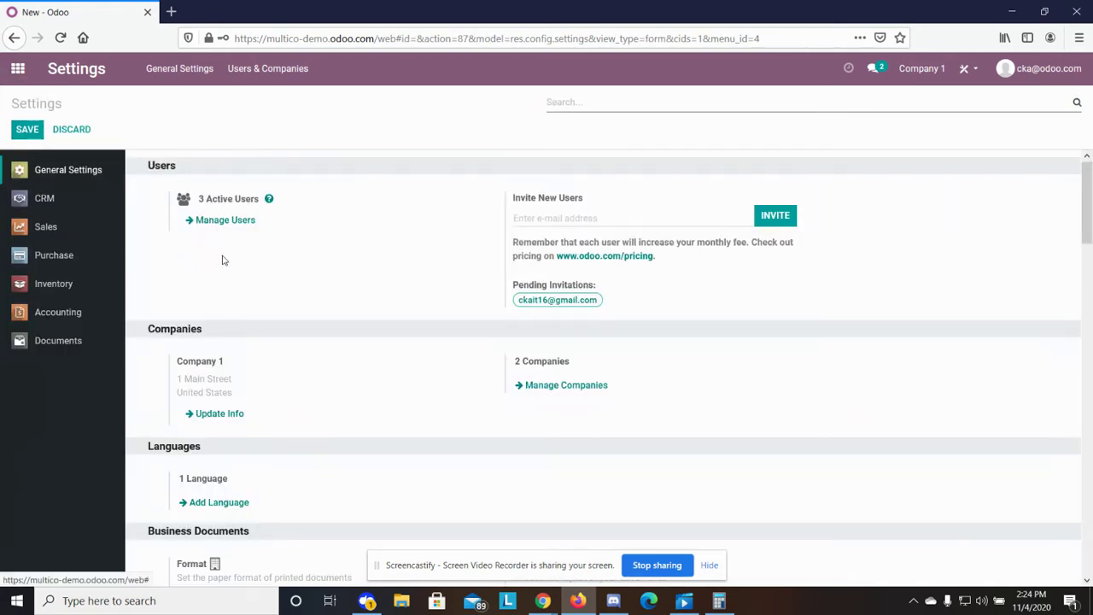
click(238, 224)
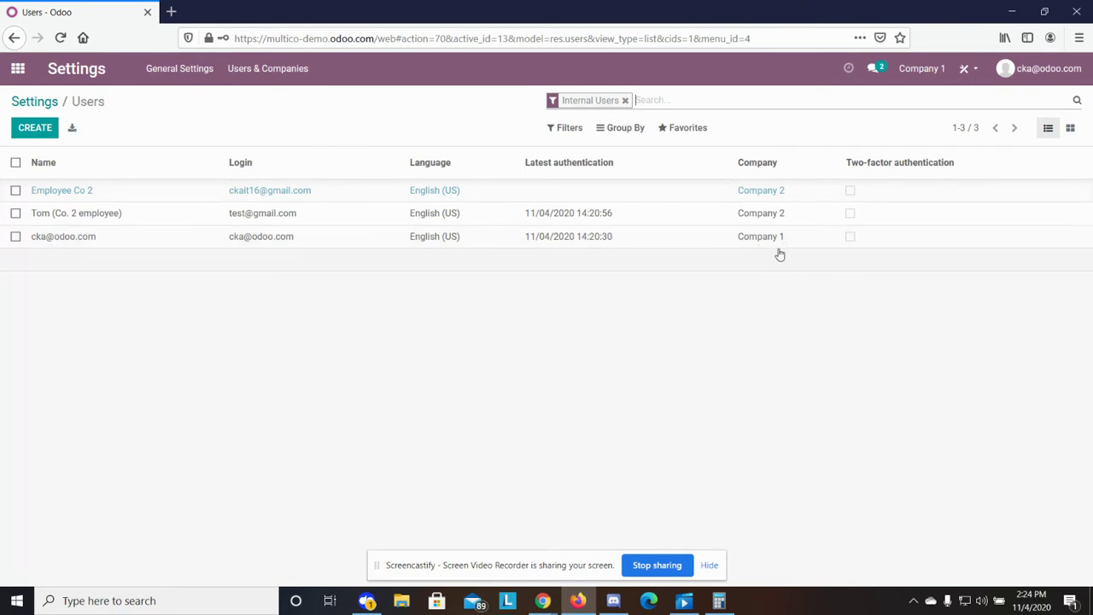
click(22, 103)
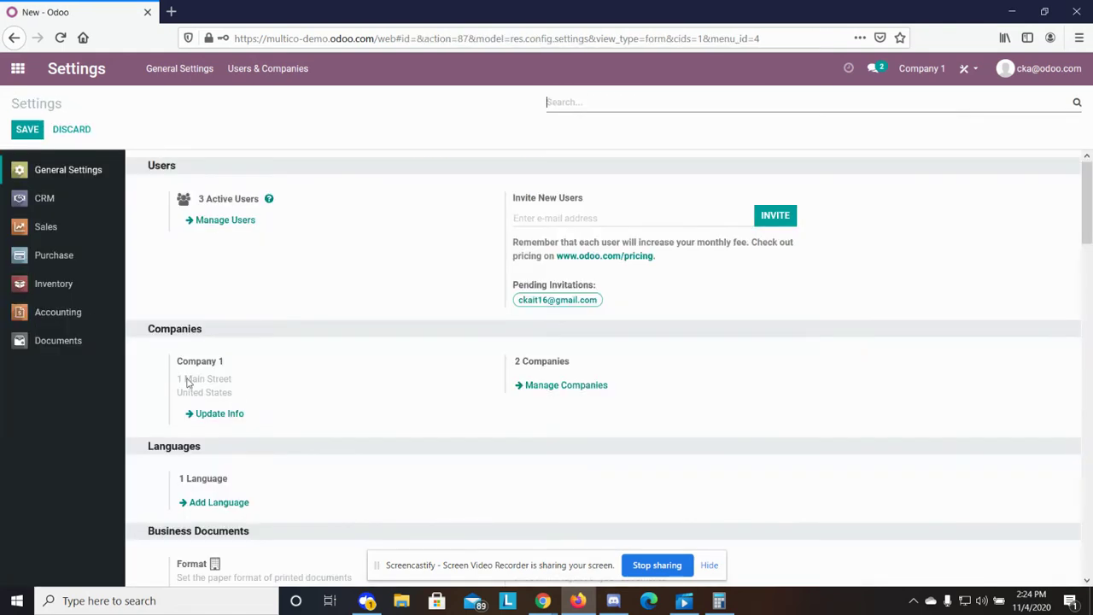
click(235, 221)
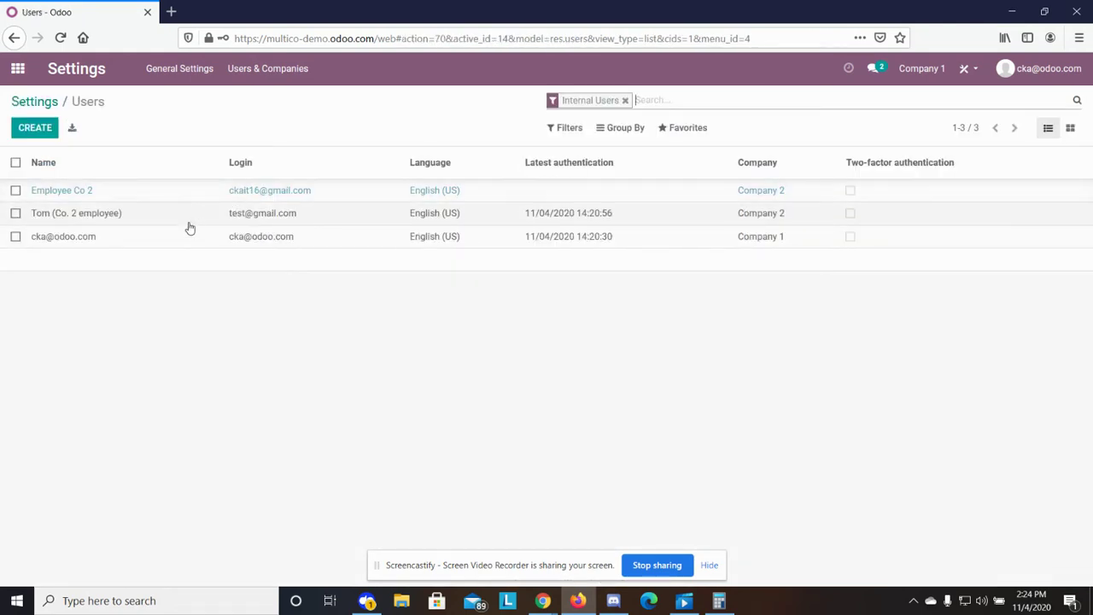
click(189, 219)
scroll(378, 367, down, 2)
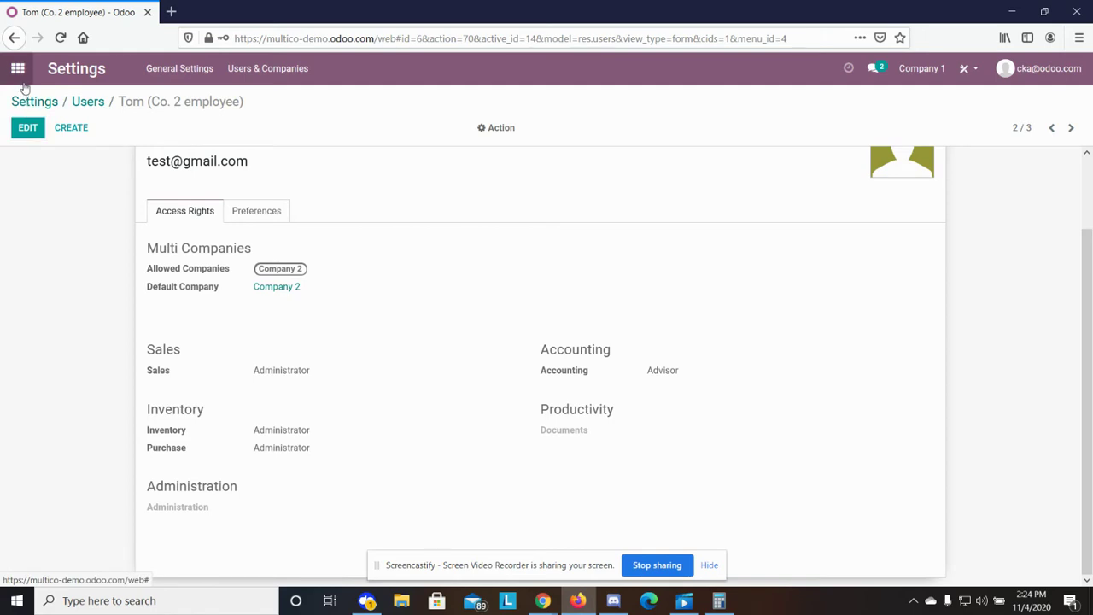
Step: Create a new quotation in Sales as Company 1 with Tom Smith Co. as the customer
click(17, 69)
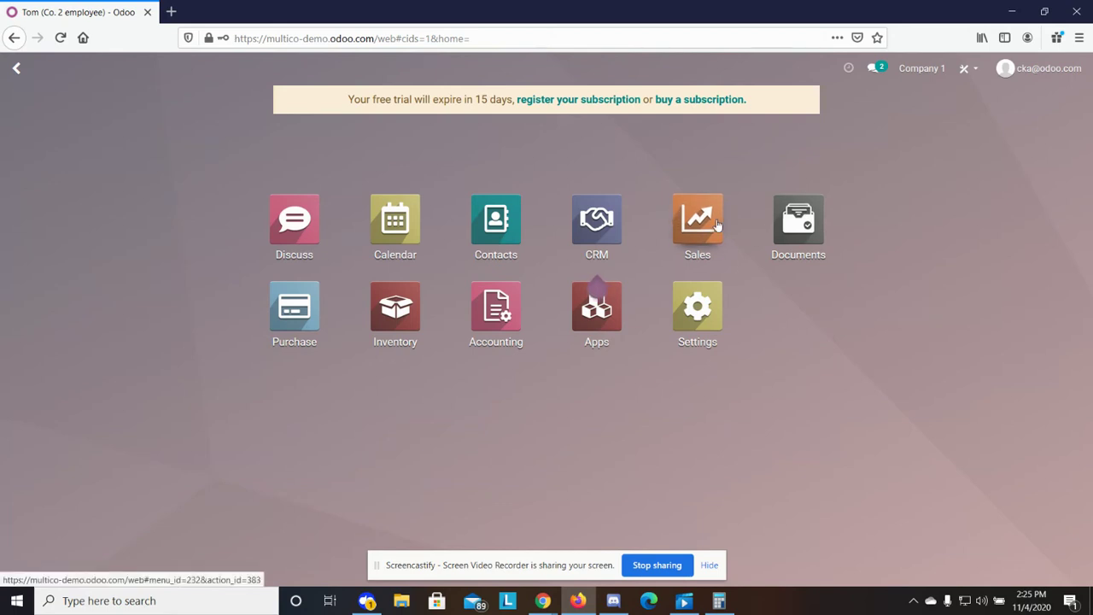
click(687, 217)
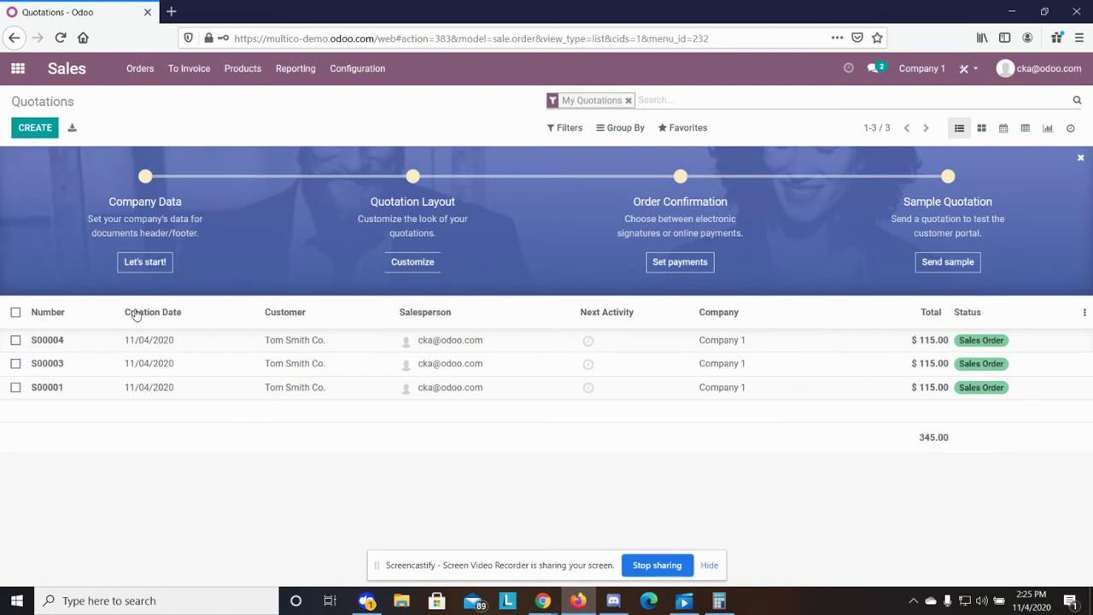
click(145, 288)
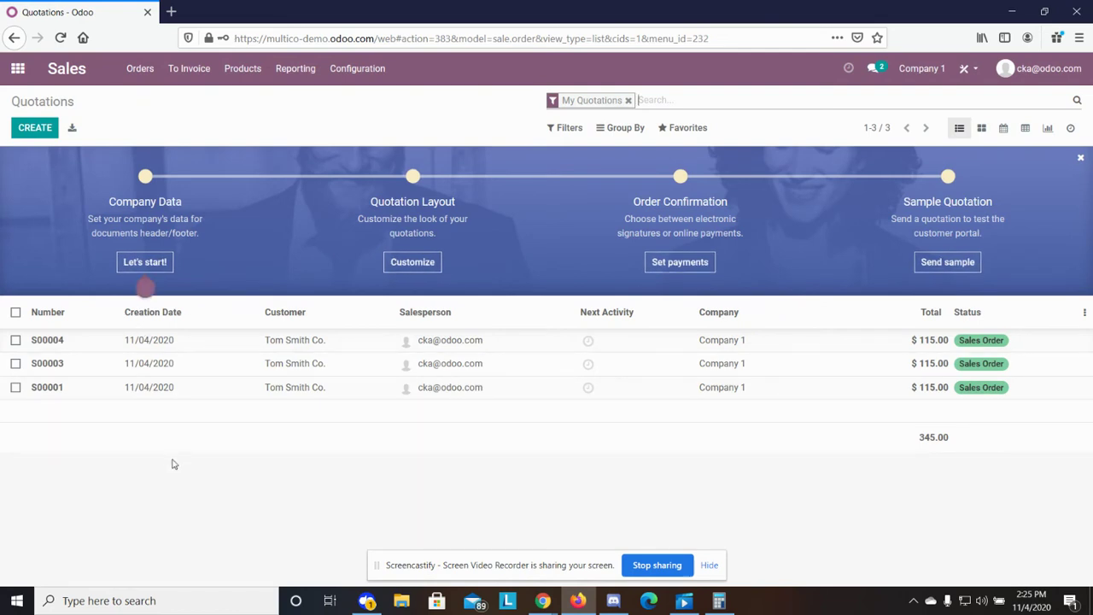
click(35, 128)
click(180, 291)
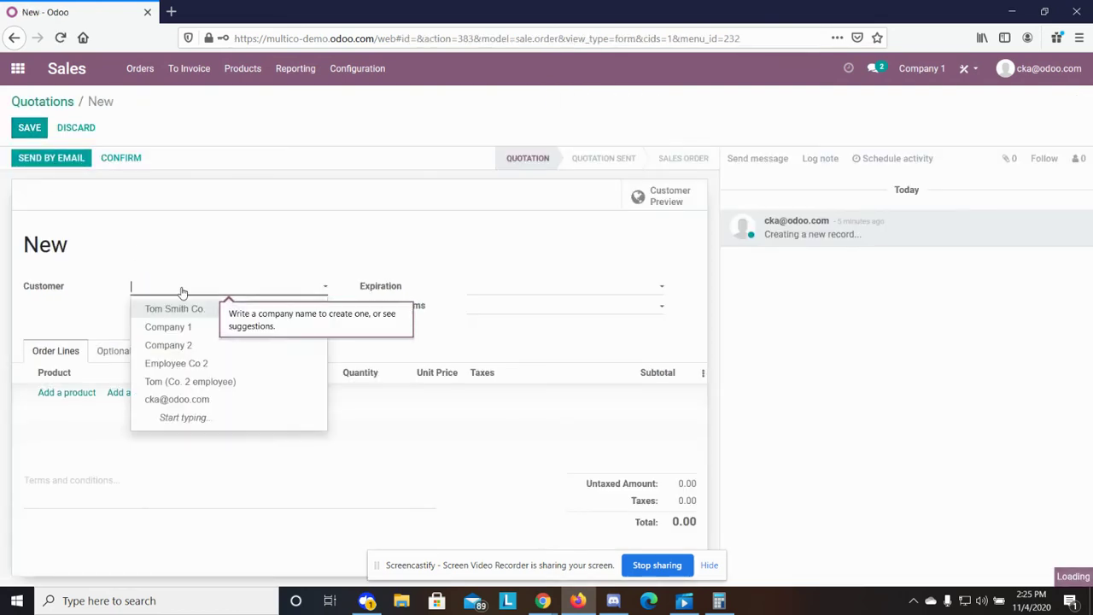
click(181, 308)
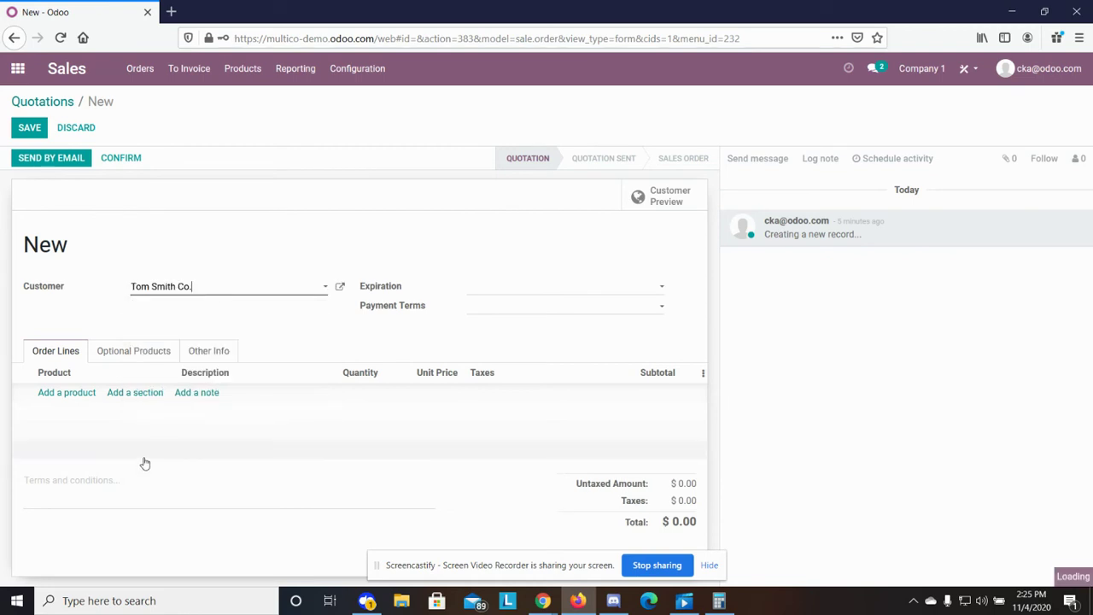
Step: Add Product X to the quotation's order lines, save the quotation and confirm it as a sales order
click(63, 393)
click(72, 413)
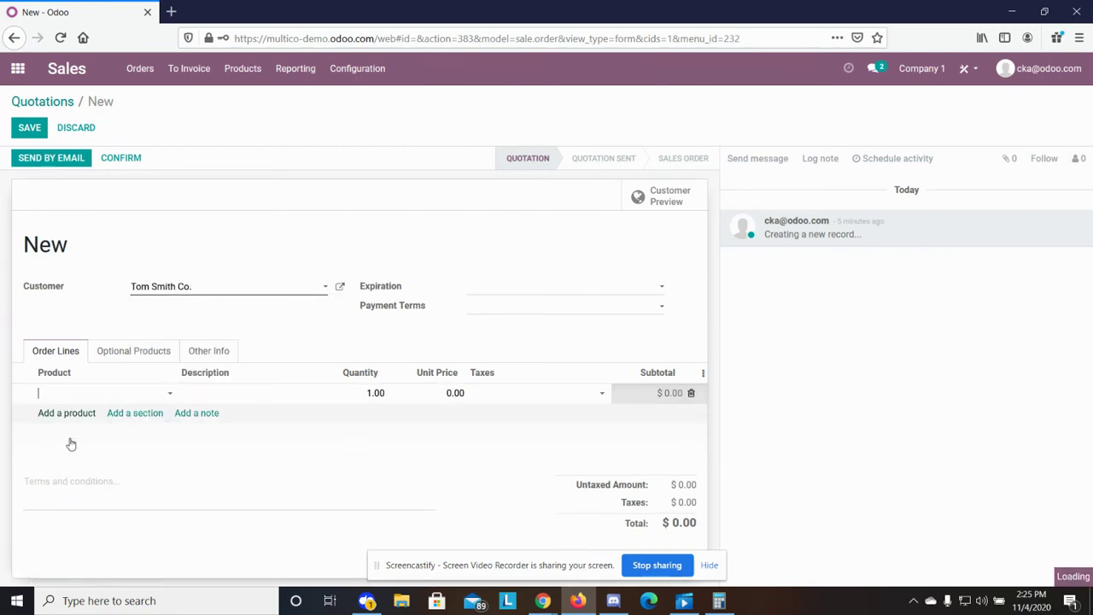
click(190, 393)
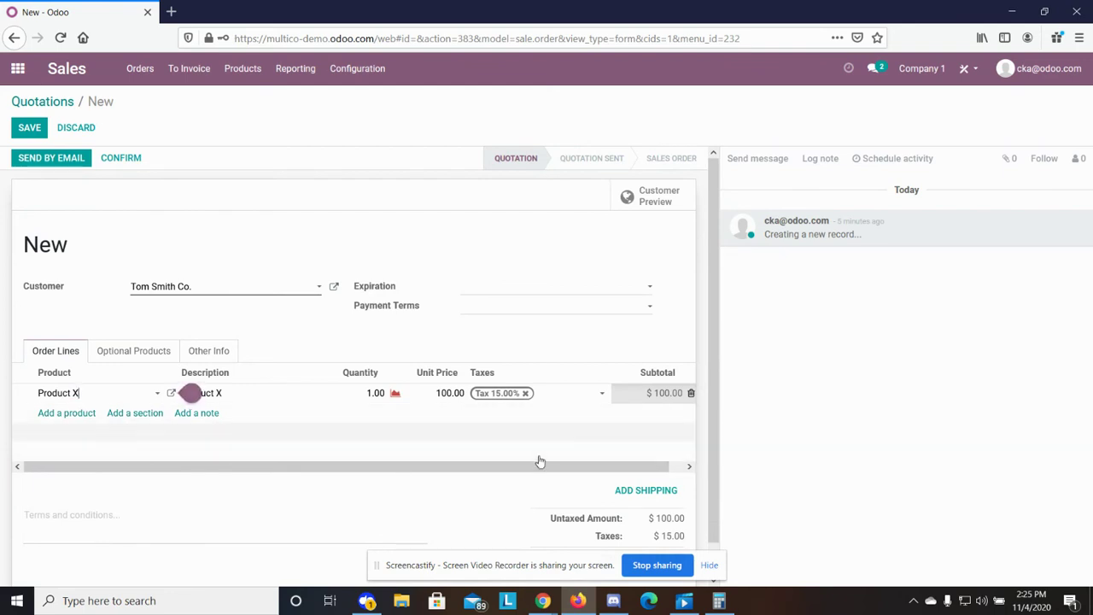
click(31, 129)
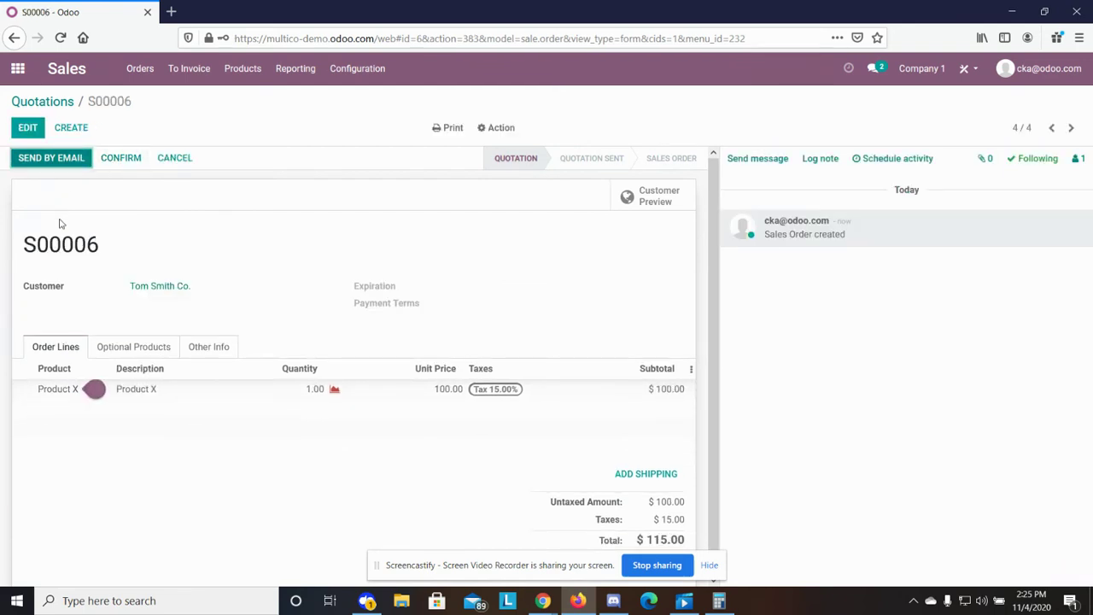
click(122, 167)
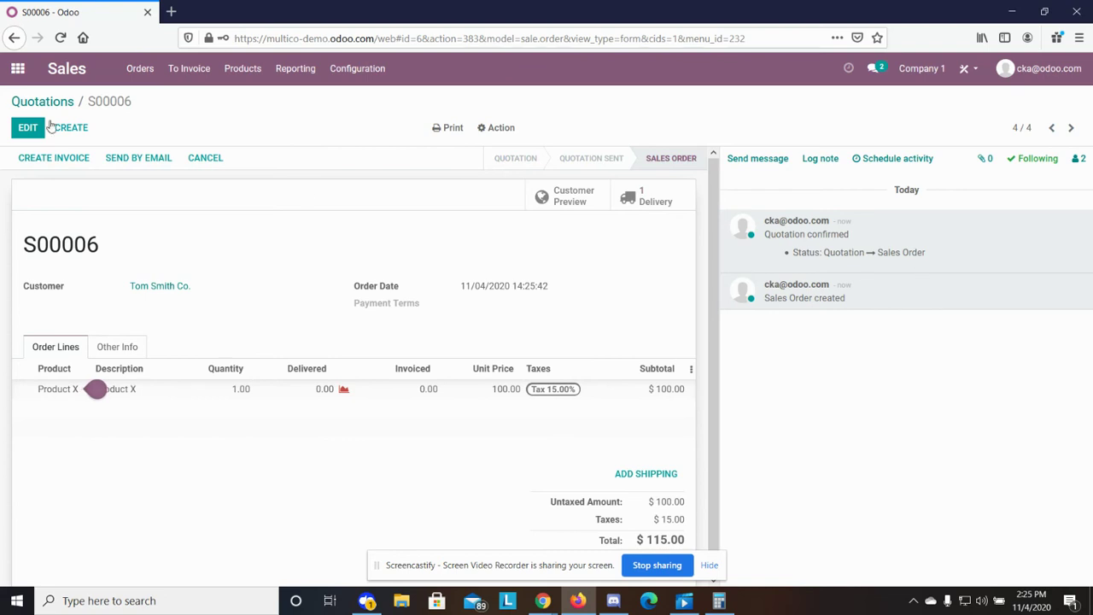
Step: Open the unconfirmed request for quotation to Company 2 in Purchase and check the vendor's contact record
click(18, 68)
click(295, 307)
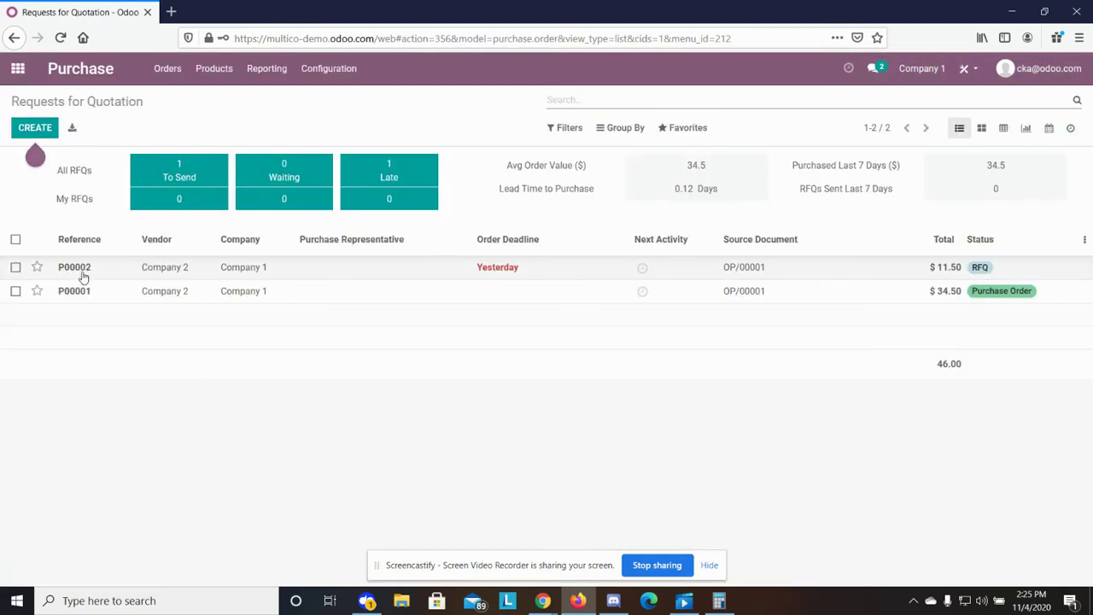
click(715, 268)
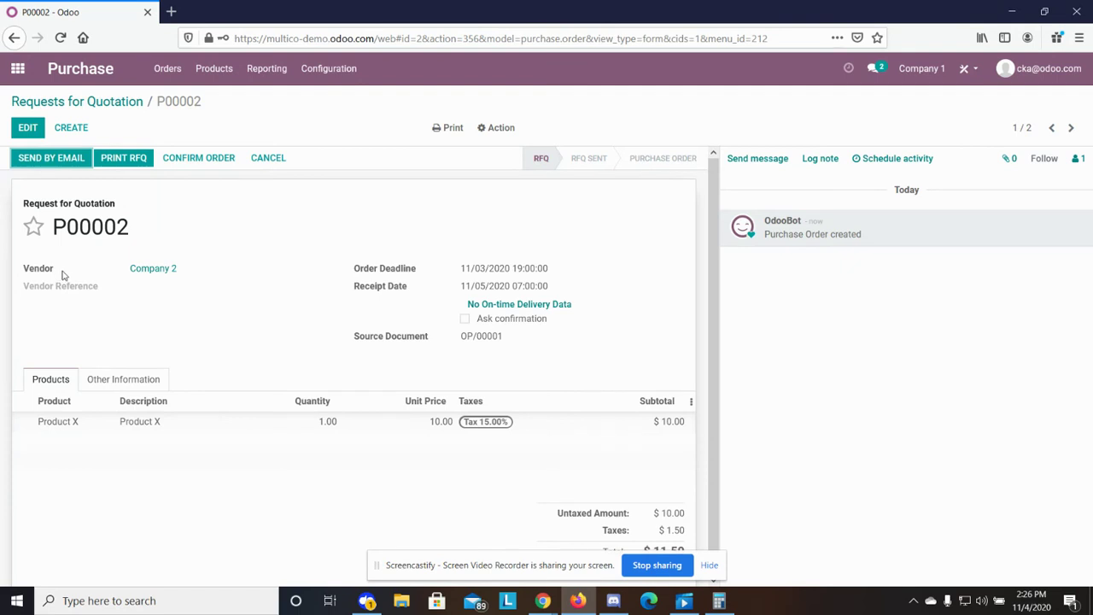
click(162, 270)
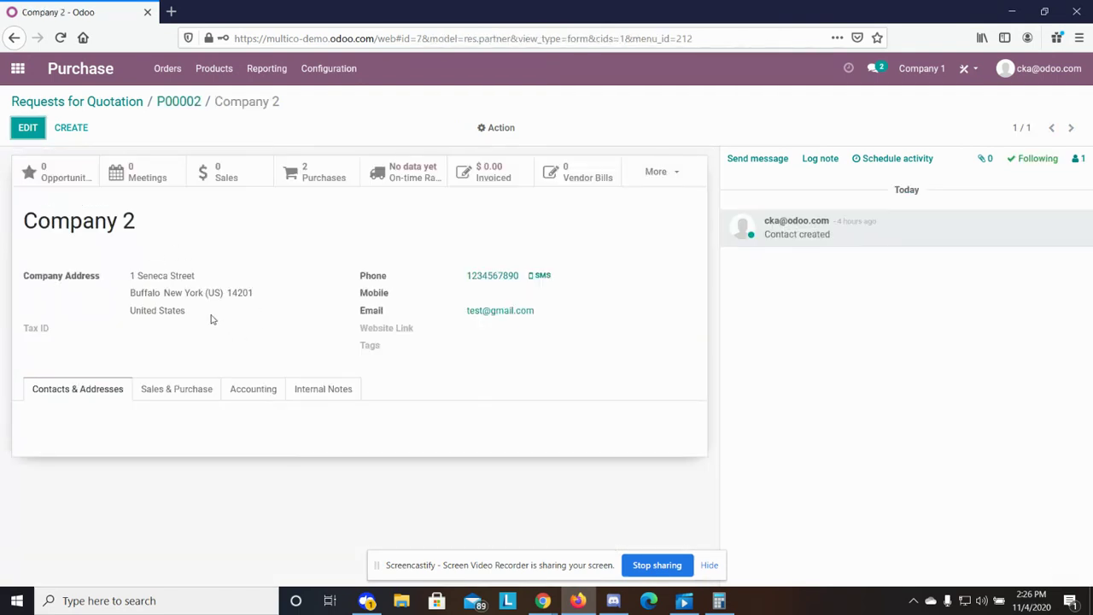
click(173, 103)
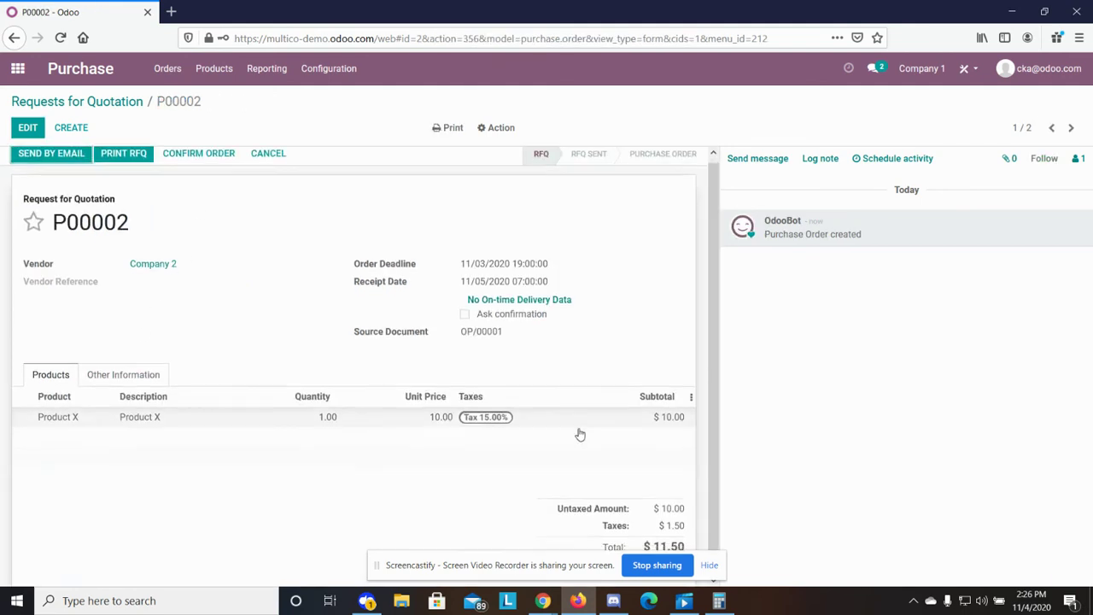
Step: Confirm the request for quotation for Product X from Company 2 as a purchase order
scroll(56, 320, down, 1)
scroll(43, 172, up, 1)
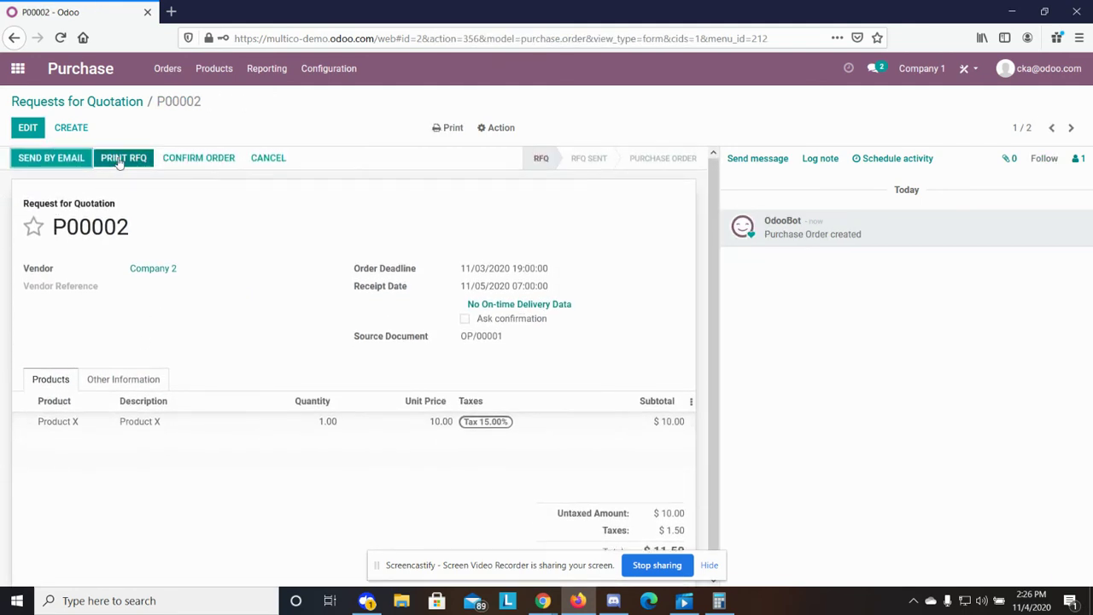
click(71, 170)
click(198, 161)
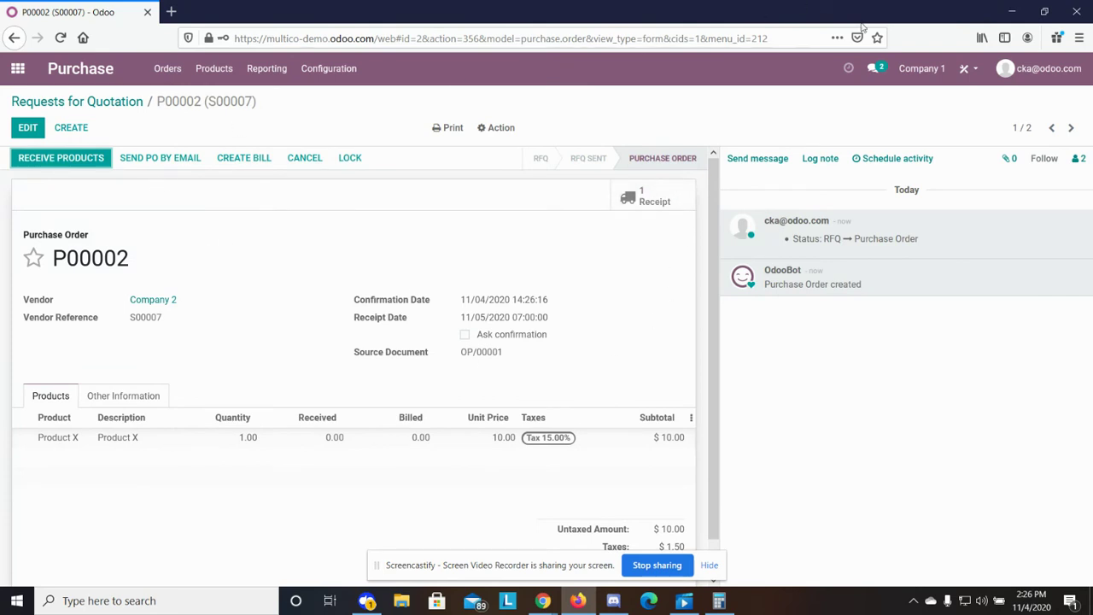
Step: Switch to the Chrome window with the Company 2 employee's session and show its list of confirmed sales orders
click(1014, 9)
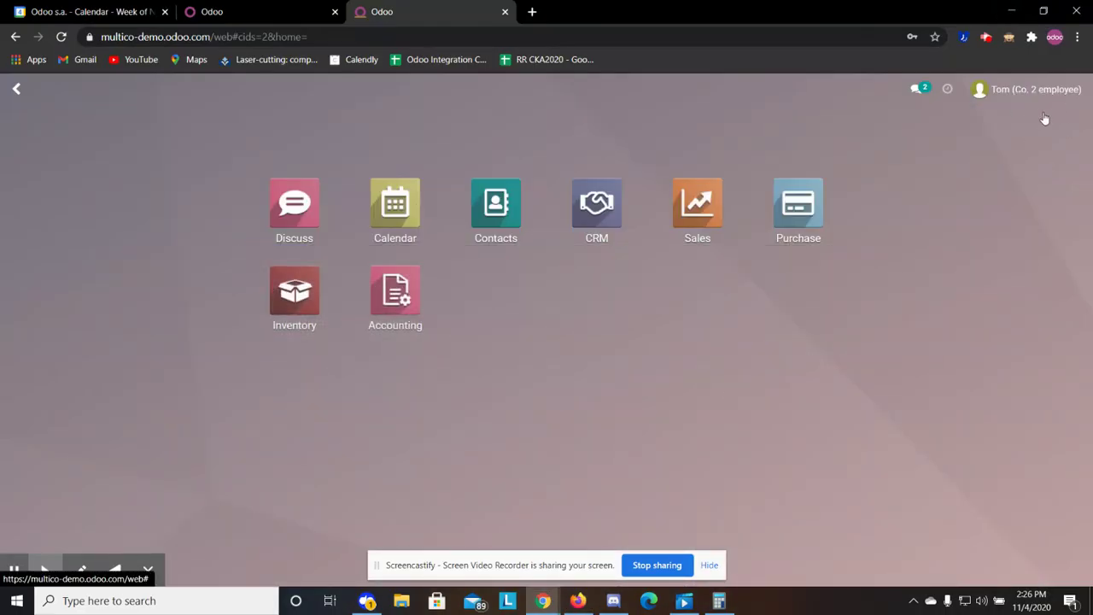
click(706, 210)
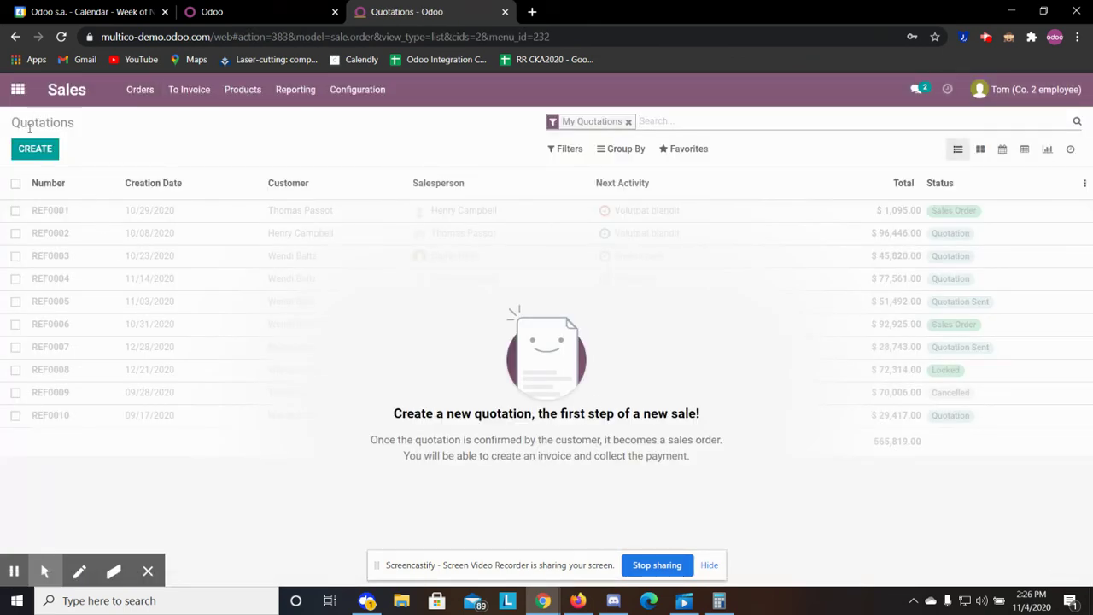
click(140, 90)
click(145, 138)
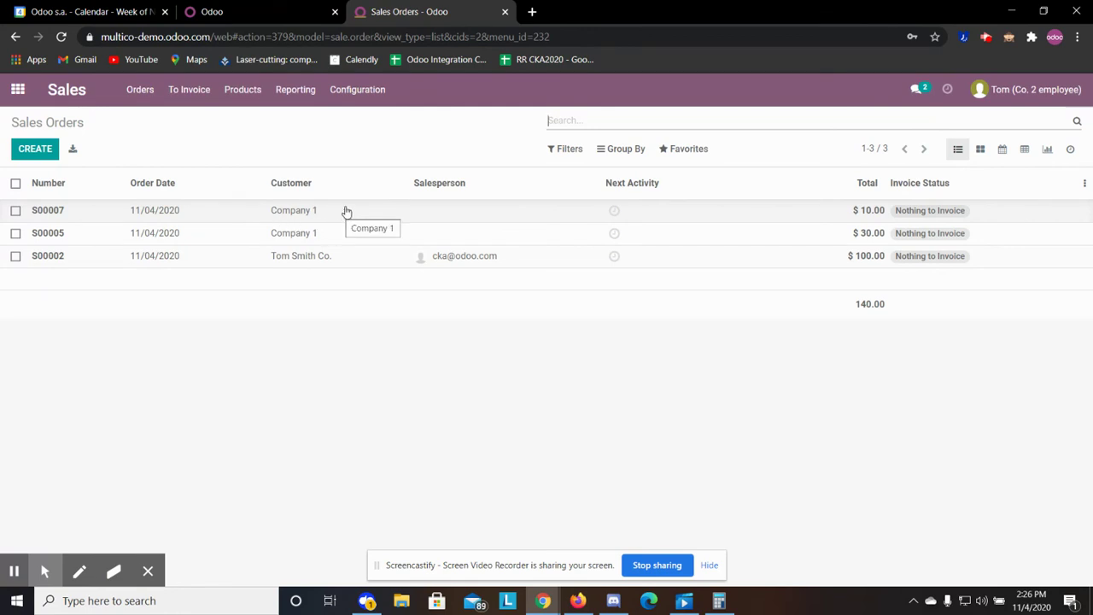
Step: Review the newest sales order for Company 1 and open its linked delivery order
click(344, 213)
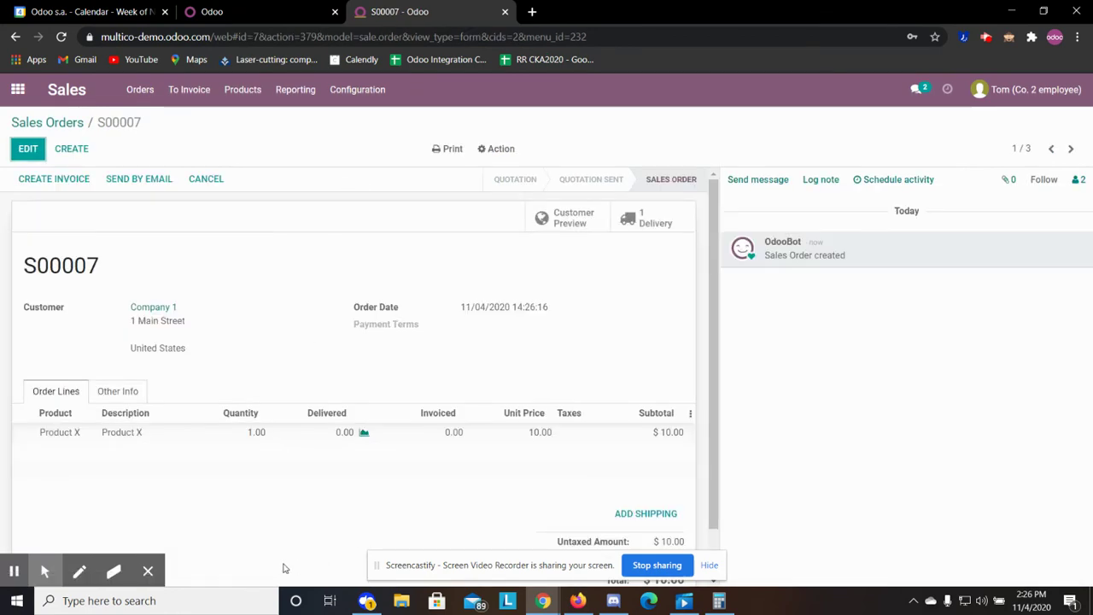
scroll(254, 507, down, 1)
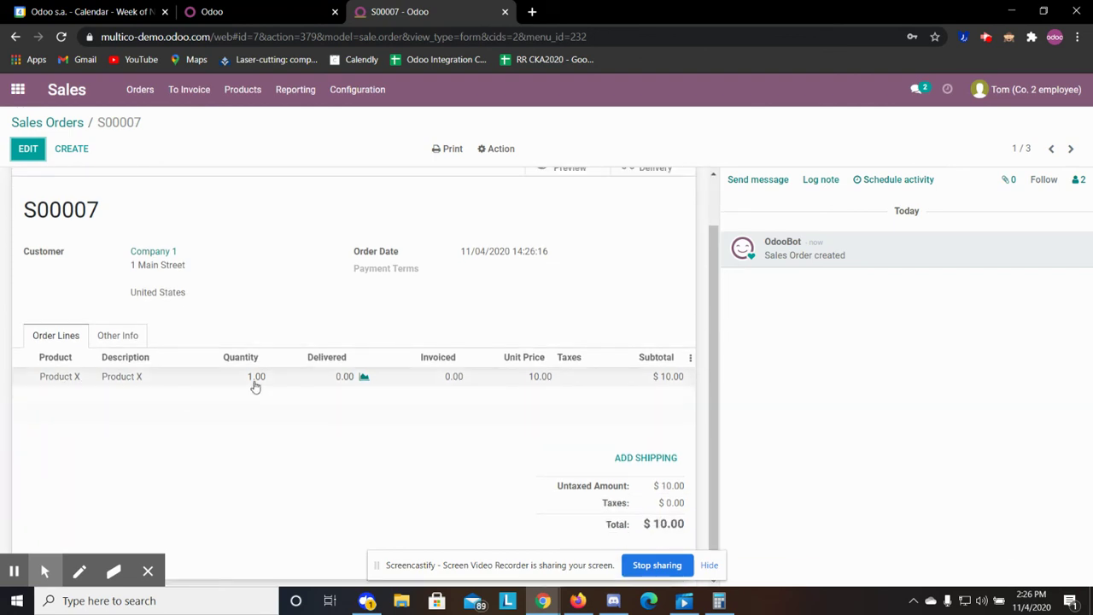
scroll(253, 266, up, 1)
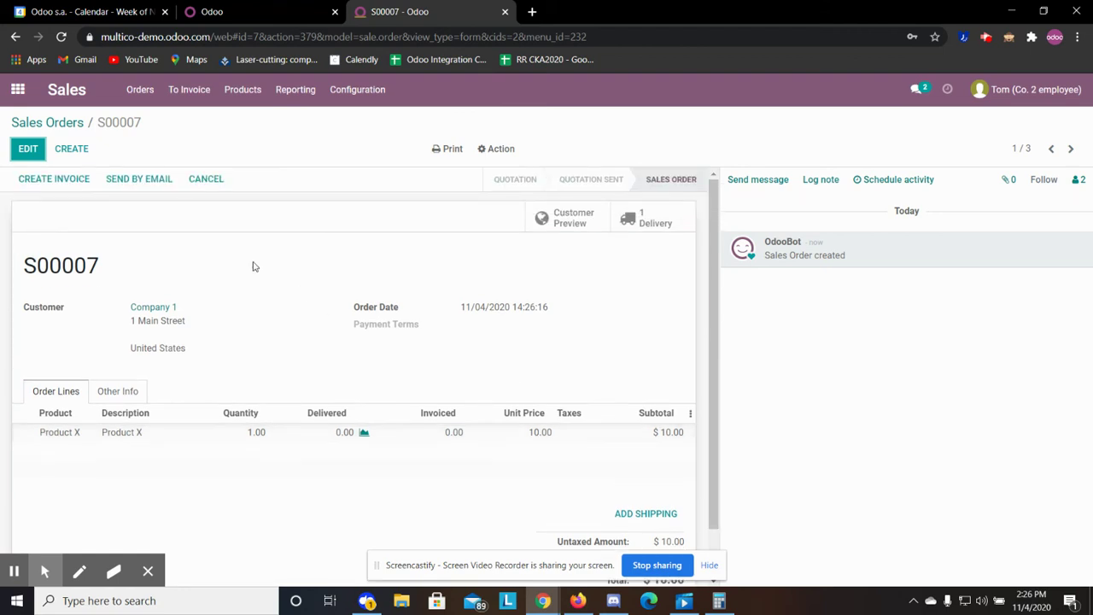
click(642, 224)
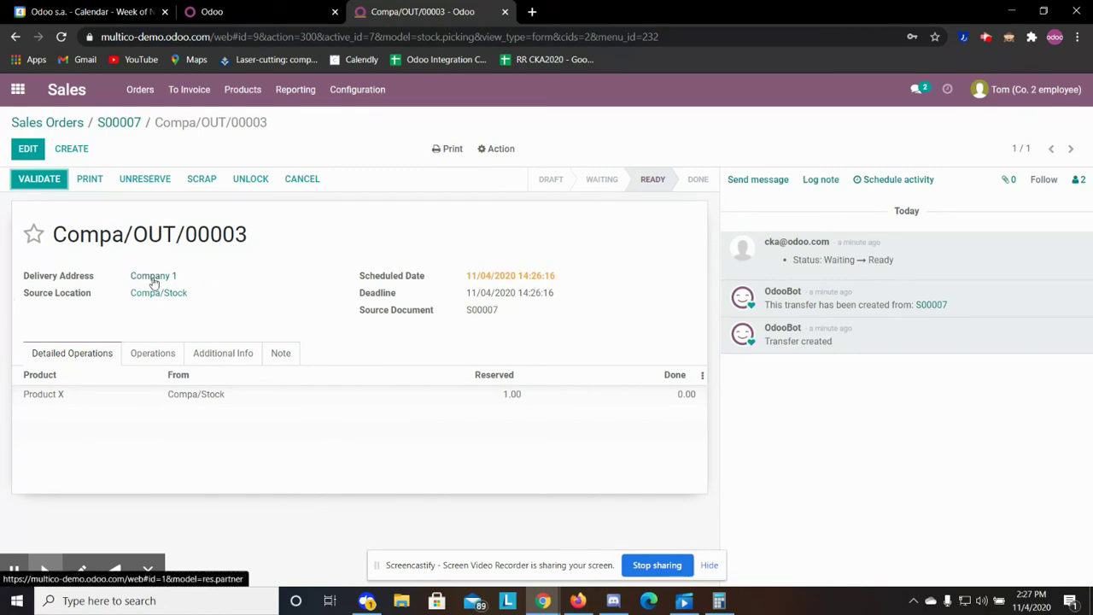
mouse_move(147, 571)
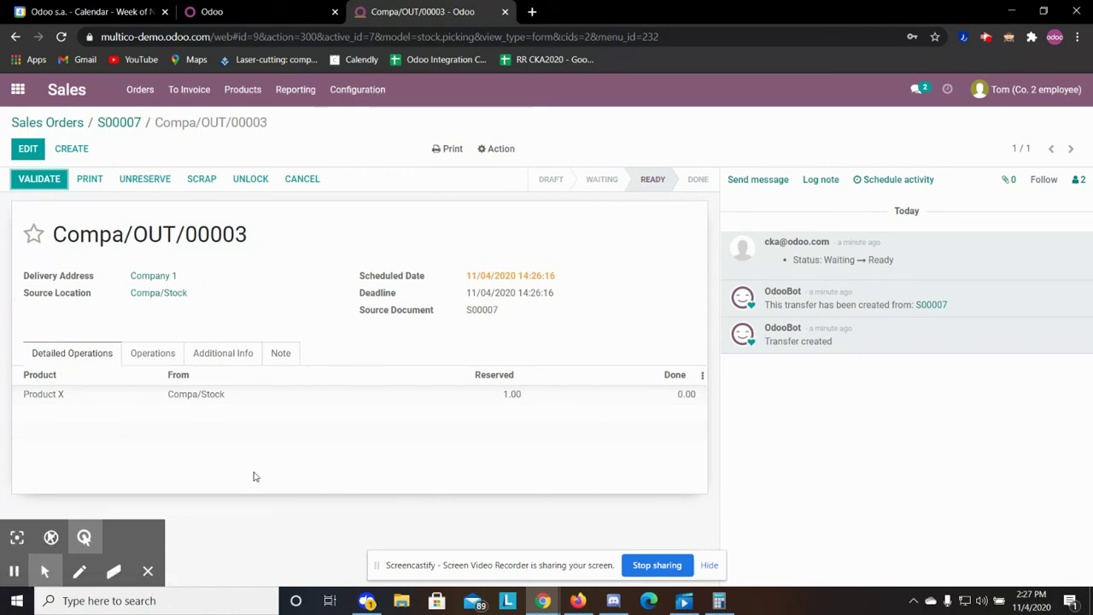